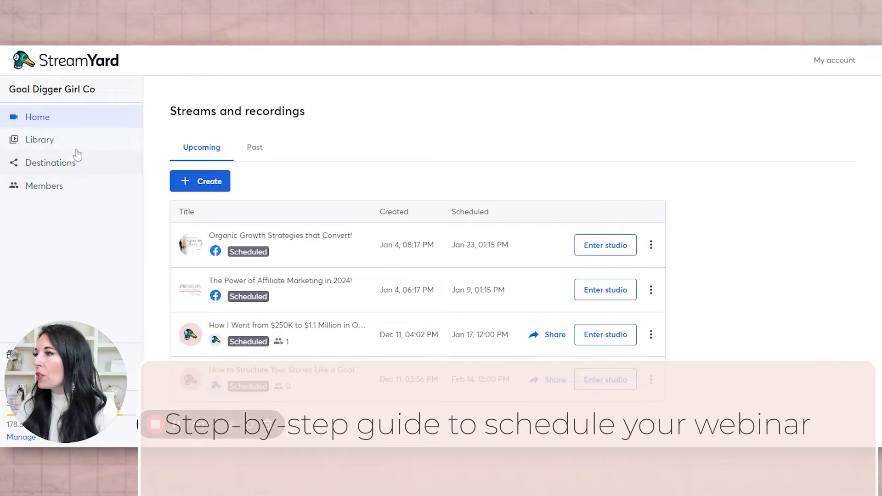
# Open the Create options, then dismiss them without creating a stream or webinar.
pyautogui.click(204, 182)
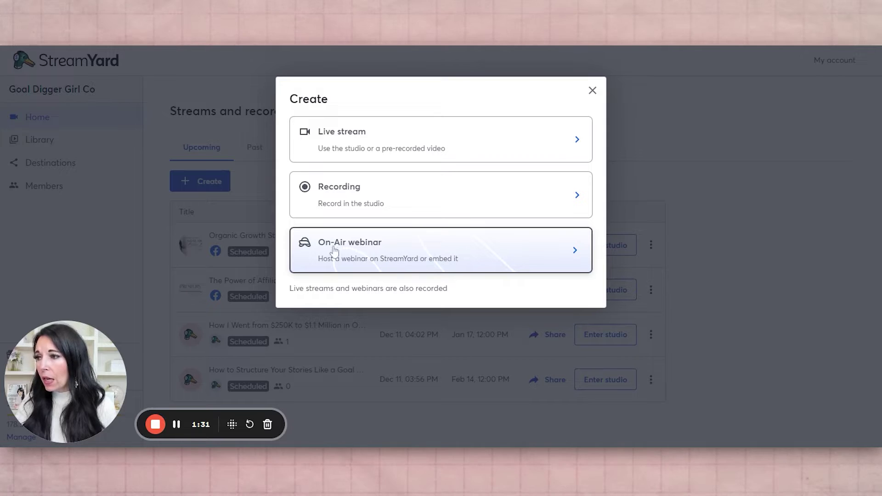
pyautogui.click(592, 91)
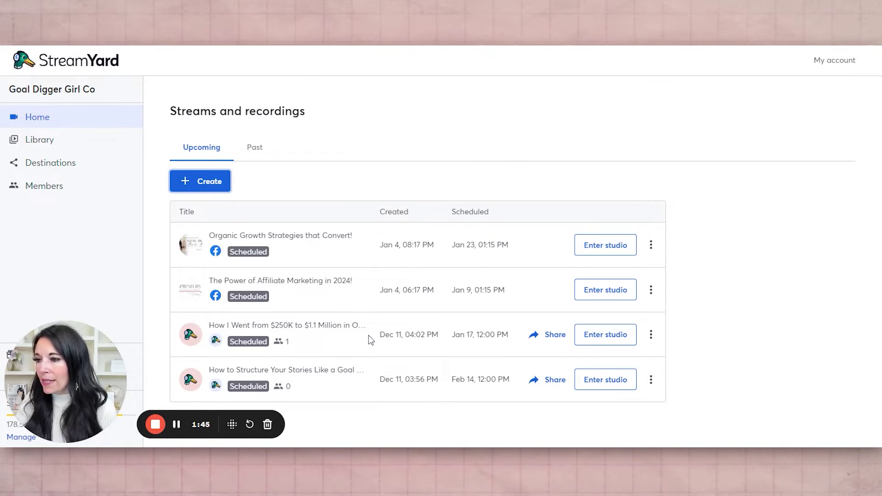
# Open the options menu for the 'How I Went from $250K…' webinar row.
pyautogui.click(651, 334)
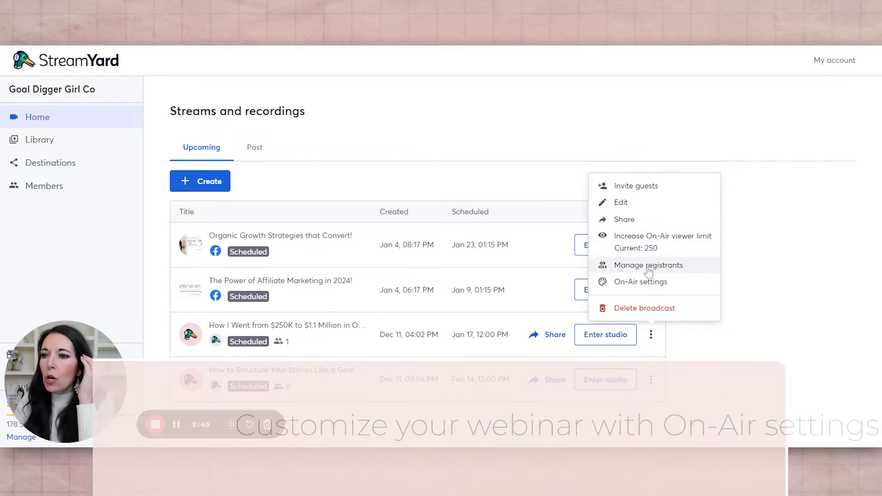
# Review the $250K webinar's Edit On-Air webinar form, then close it without saving.
pyautogui.click(638, 201)
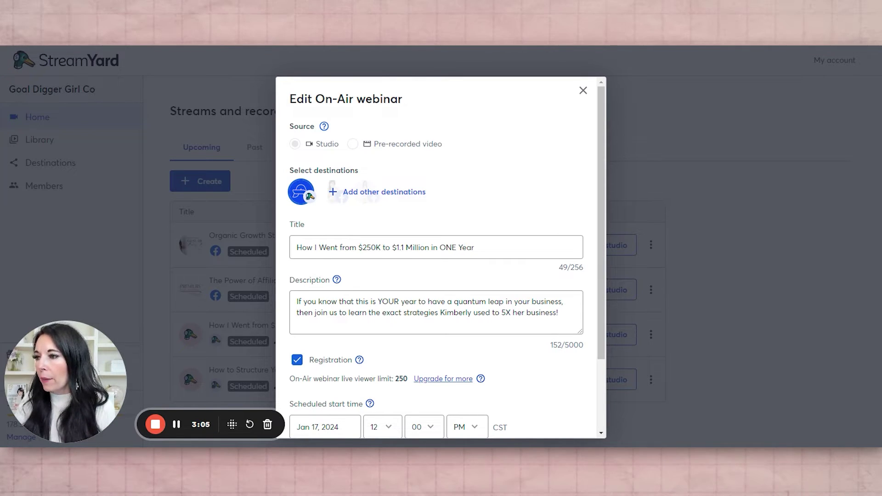
pyautogui.scroll(-3, 424, 172)
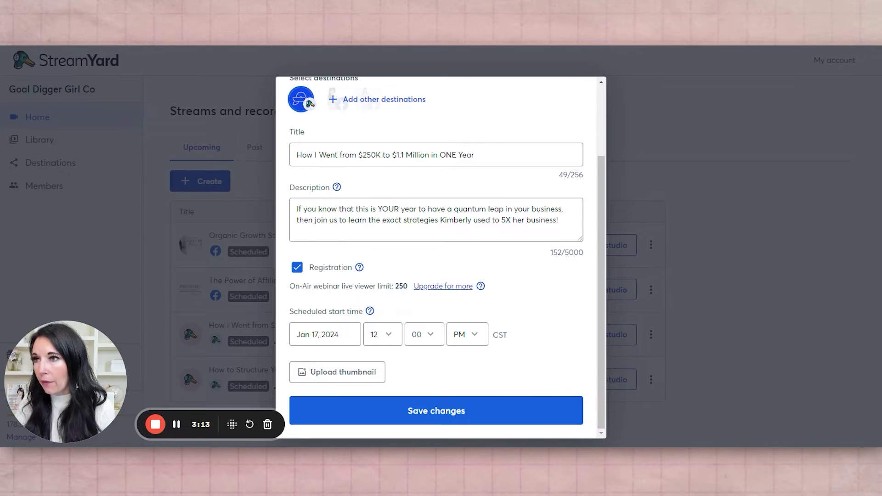
pyautogui.scroll(5, 550, 189)
pyautogui.scroll(-5, 557, 167)
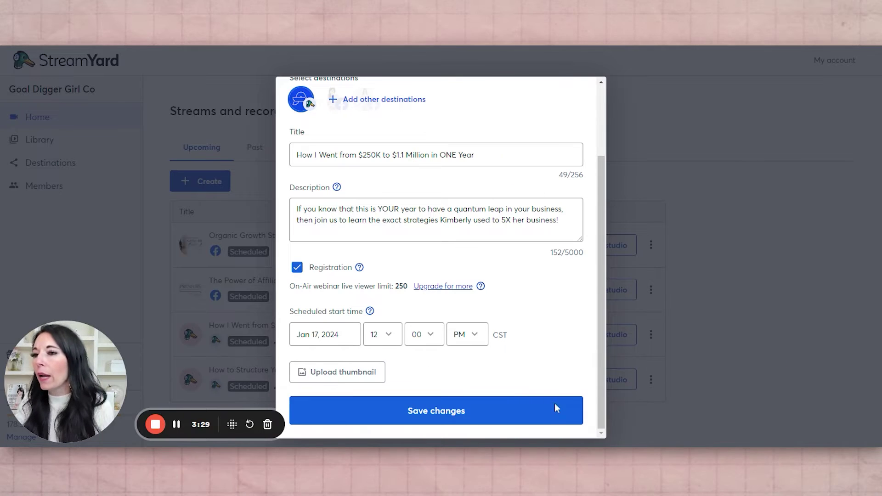
pyautogui.scroll(2, 581, 136)
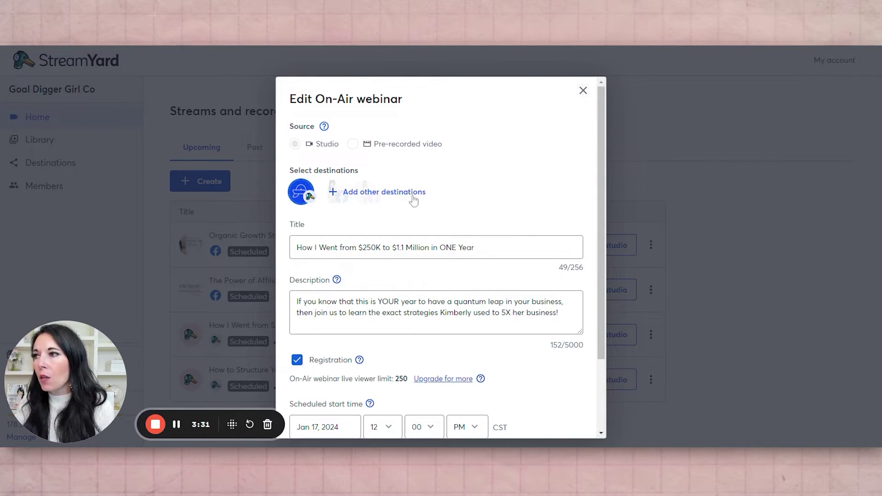
pyautogui.scroll(-2, 301, 193)
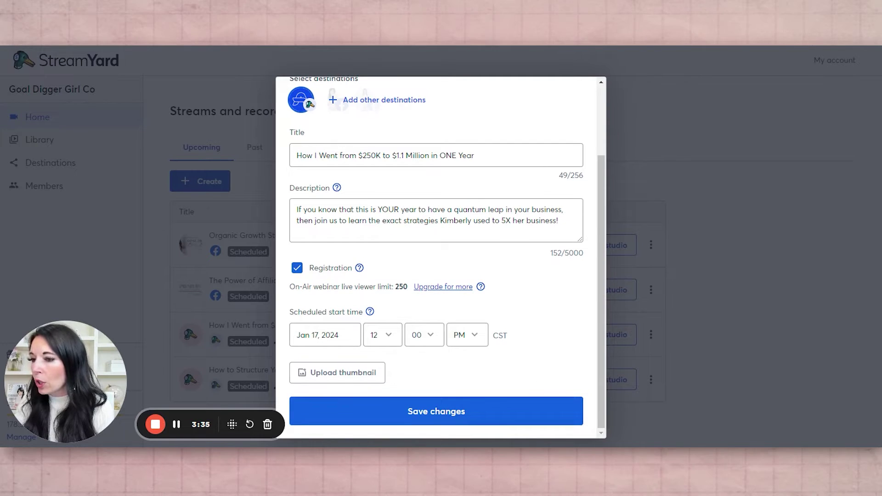
pyautogui.scroll(2, 610, 103)
pyautogui.click(583, 91)
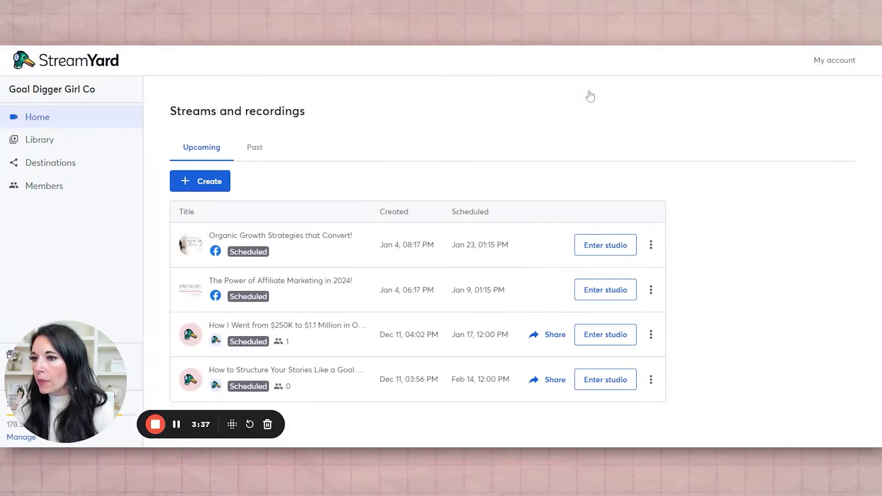
# Reopen the webinar's edit form and save it unchanged, keeping the Jan 17, 12:00 PM CST start.
pyautogui.click(651, 336)
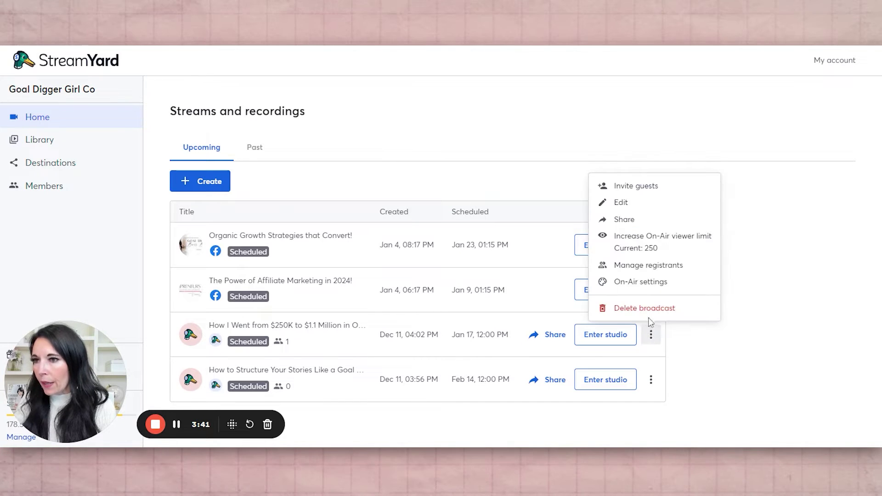
pyautogui.click(644, 209)
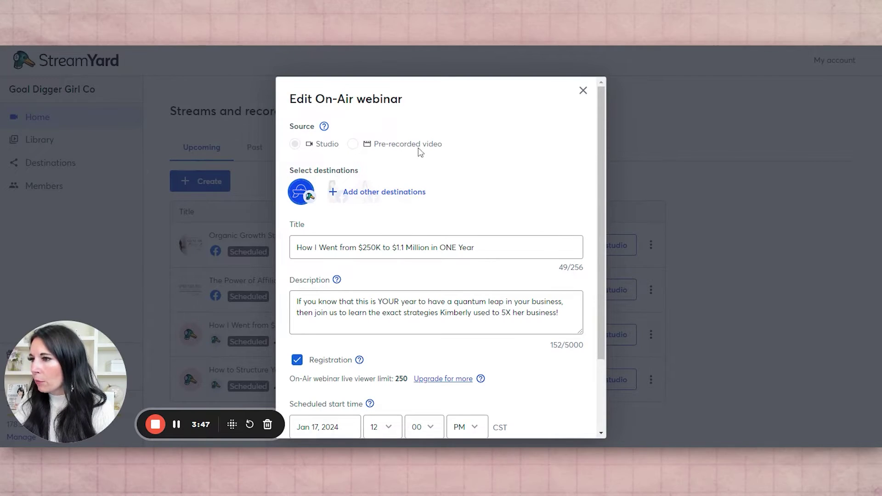
pyautogui.scroll(-3, 420, 151)
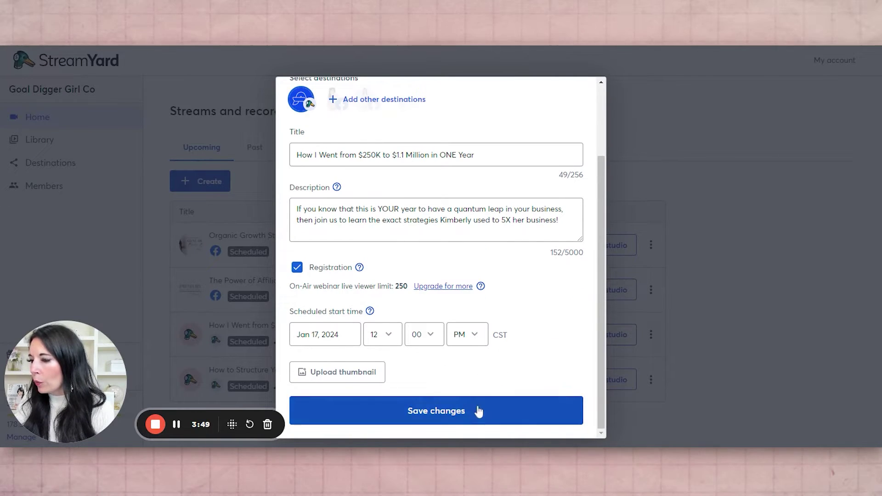
pyautogui.click(474, 409)
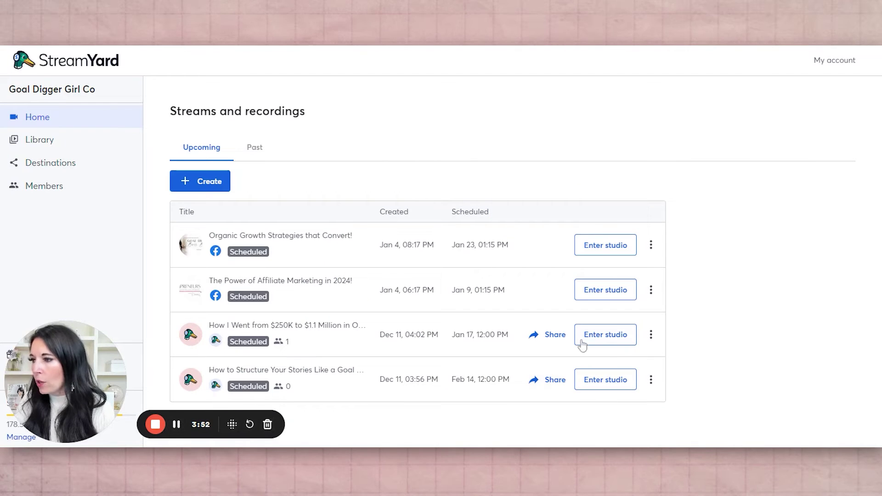
# Open Manage registrants for the $250K webinar and show its Branding settings with colour #f0c0b8.
pyautogui.click(651, 335)
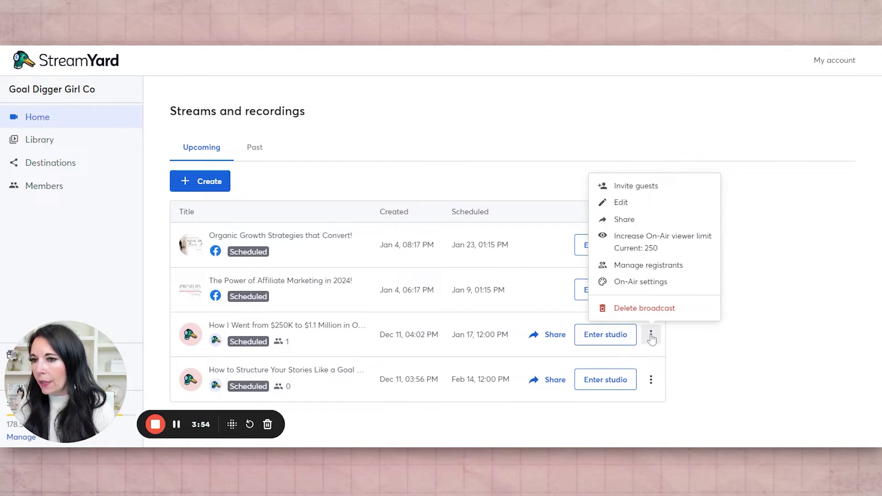
pyautogui.click(652, 267)
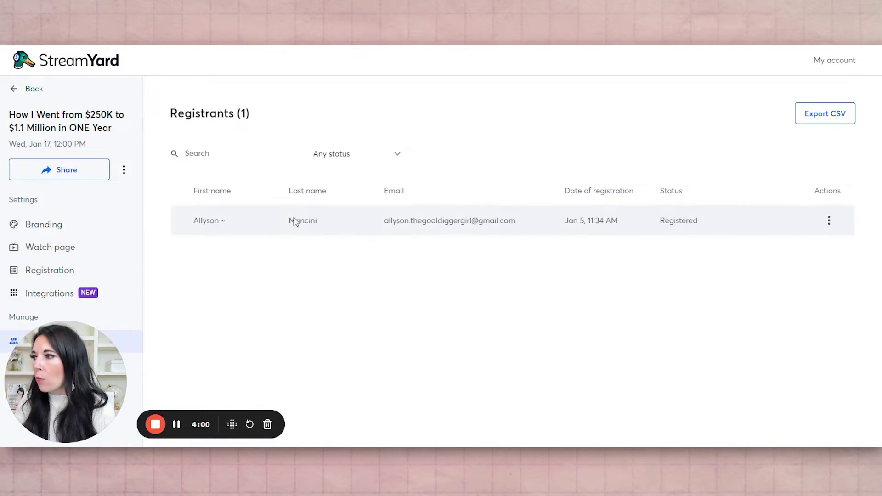
pyautogui.moveTo(42, 373)
pyautogui.moveTo(42, 373); pyautogui.dragTo(230, 373)
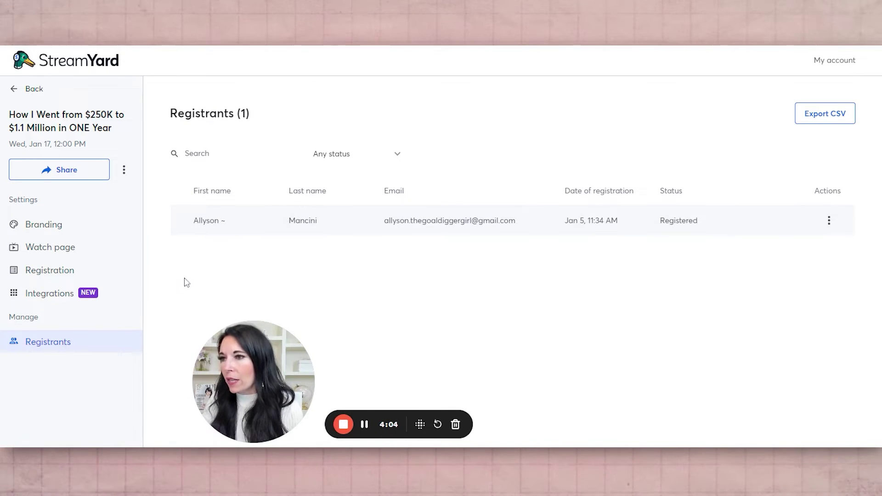
pyautogui.click(66, 233)
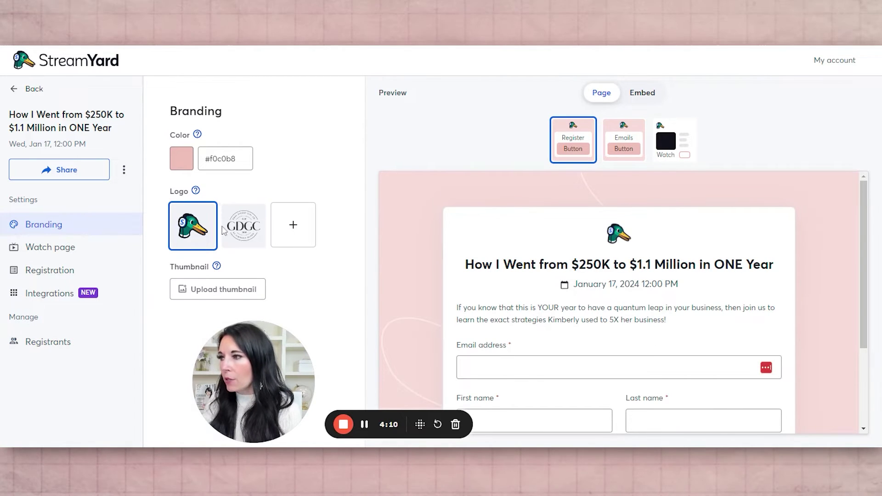
# Switch the webinar logo to GDGC and preview the email, watch and registration pages.
pyautogui.click(244, 237)
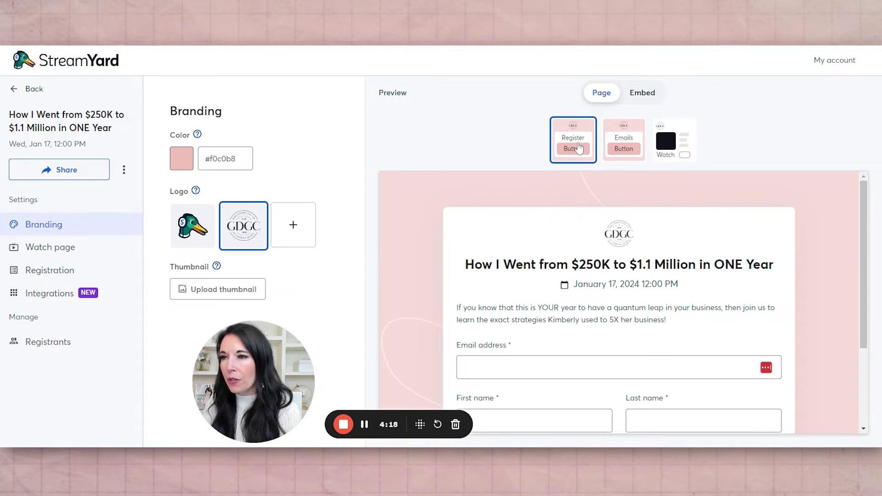
pyautogui.click(622, 150)
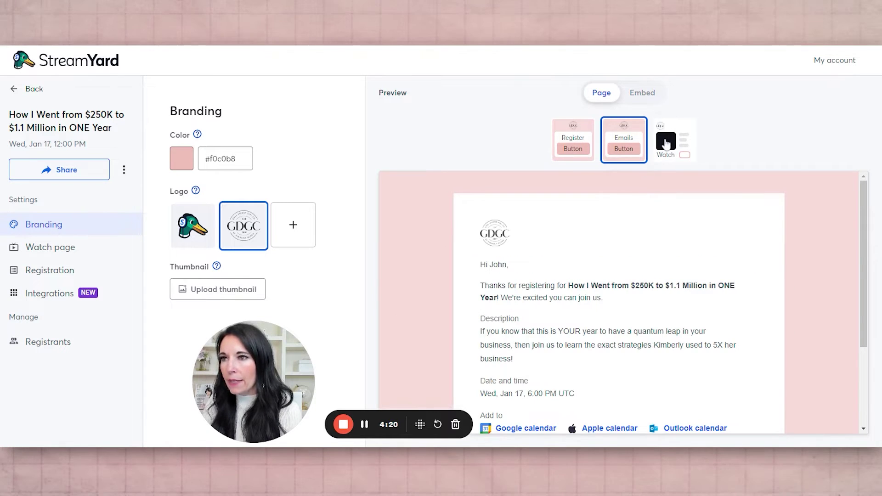
pyautogui.click(666, 145)
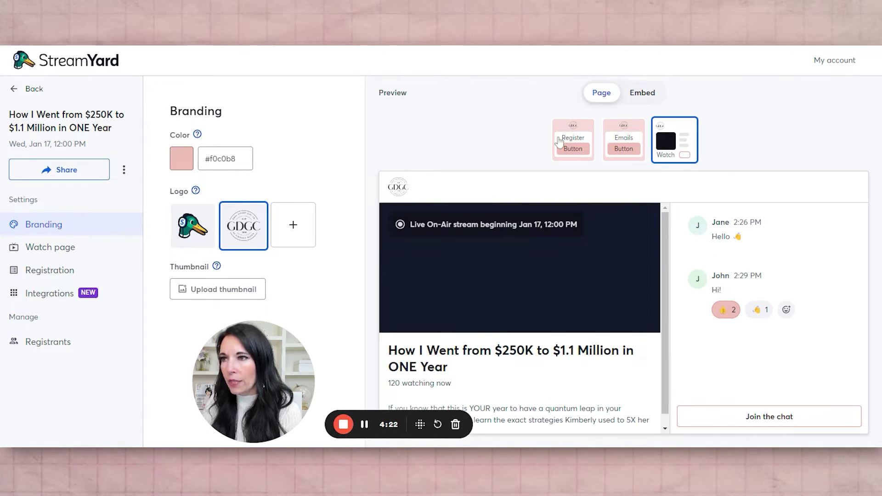
pyautogui.click(572, 144)
pyautogui.scroll(-3, 581, 294)
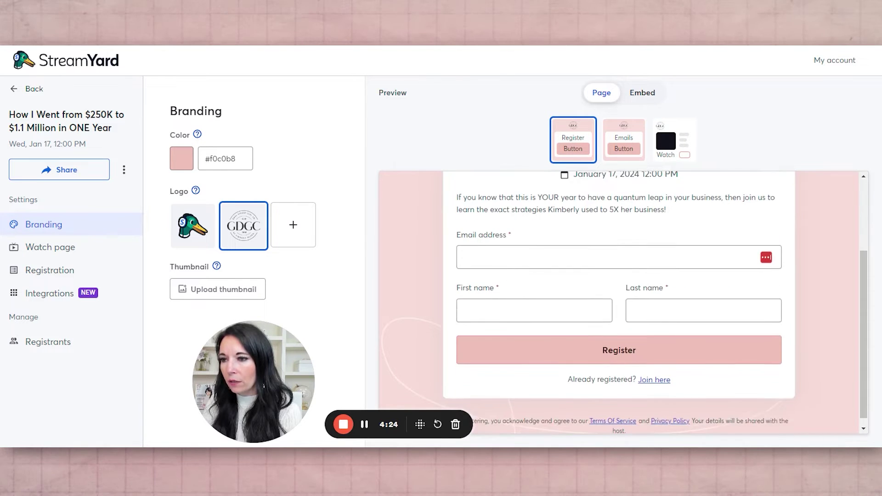
pyautogui.scroll(3, 583, 315)
pyautogui.scroll(-3, 639, 314)
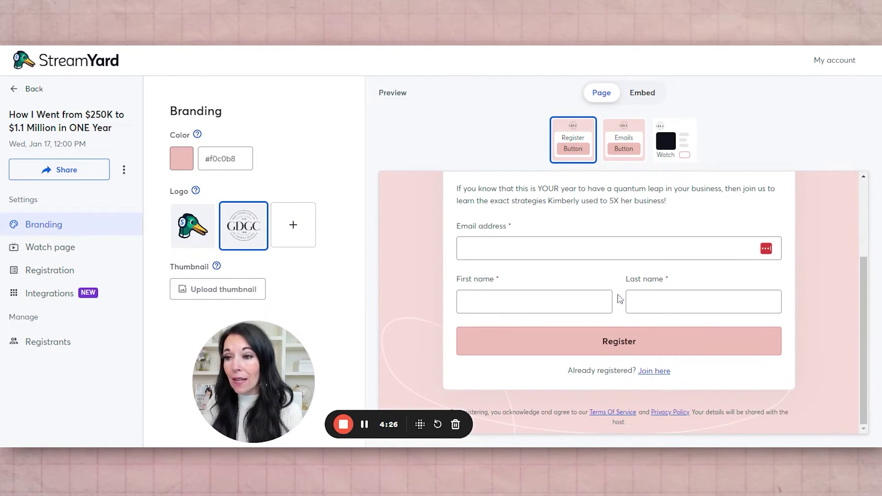
pyautogui.scroll(3, 589, 297)
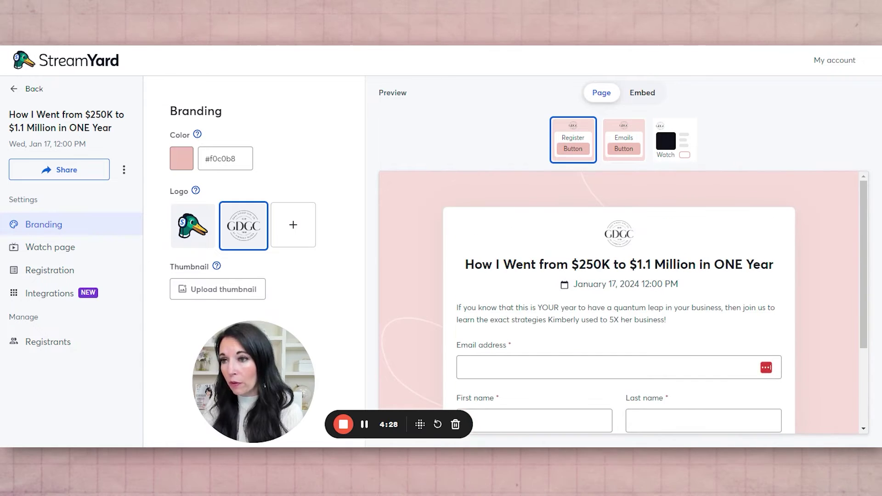
# Review the branded confirmation email and watch page previews, ending on the registration page.
pyautogui.click(624, 143)
pyautogui.scroll(-3, 574, 284)
pyautogui.scroll(3, 597, 230)
pyautogui.scroll(-3, 588, 275)
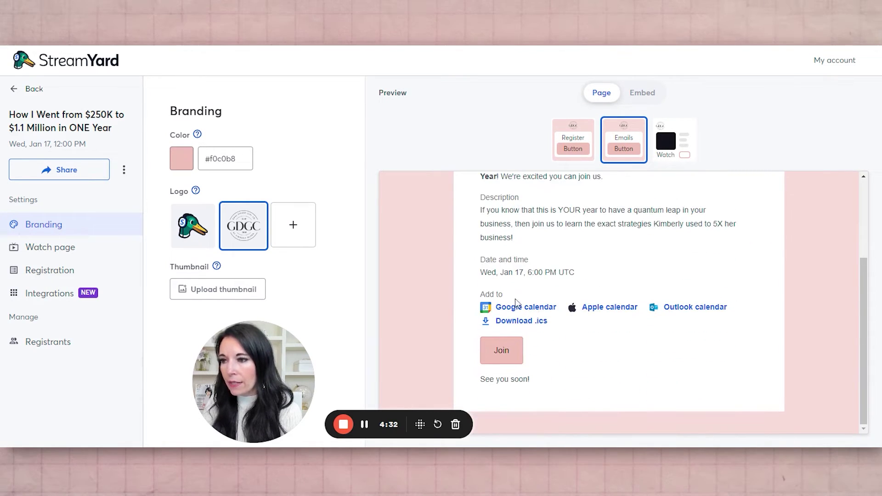
pyautogui.scroll(3, 595, 230)
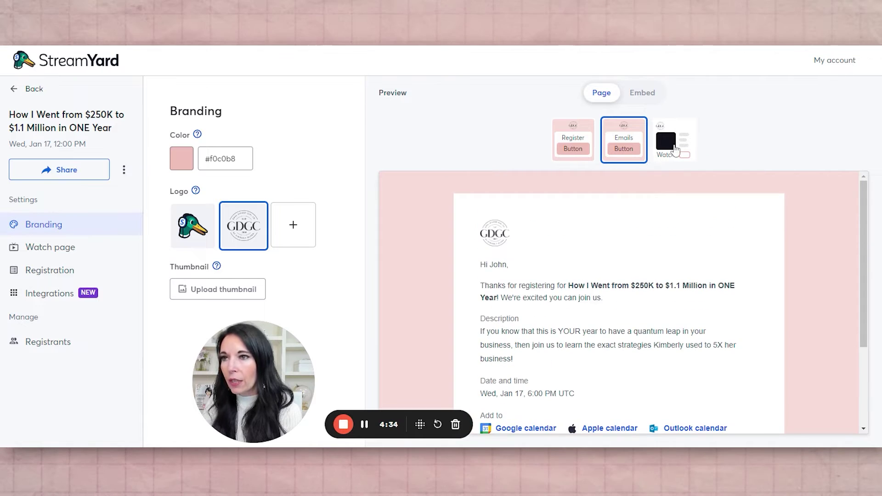
pyautogui.click(673, 157)
pyautogui.scroll(-1, 591, 302)
pyautogui.scroll(1, 591, 302)
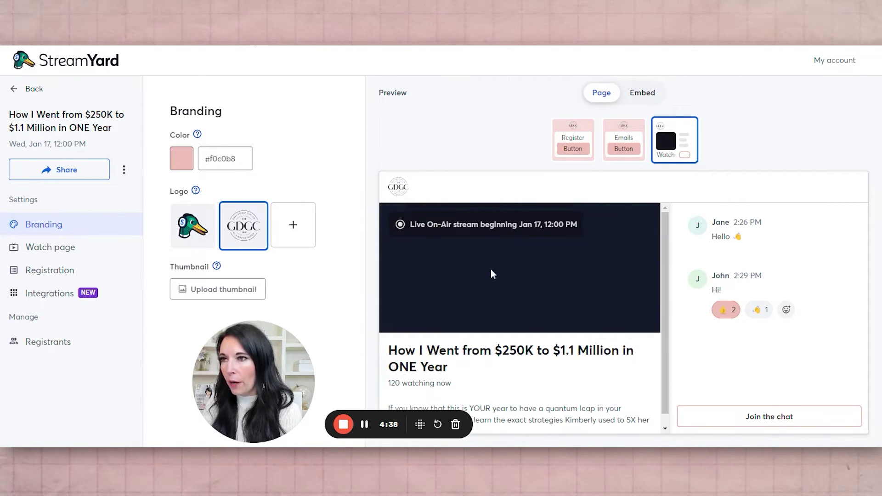
pyautogui.click(576, 141)
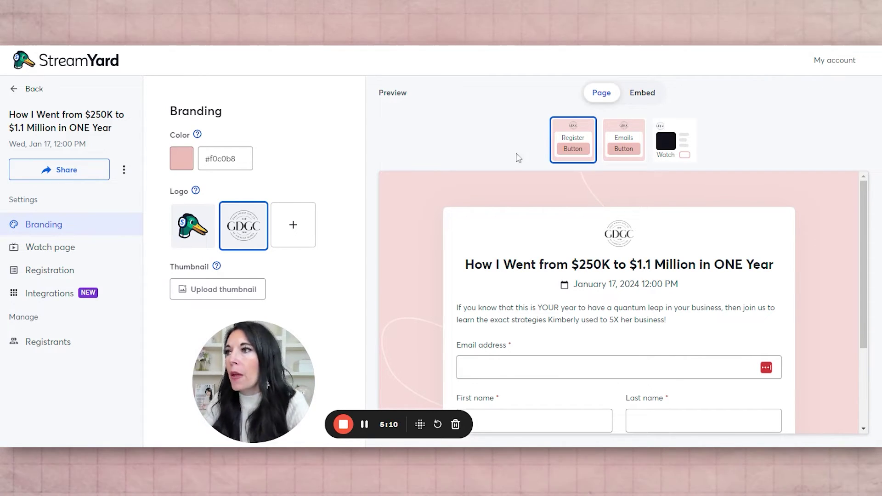
# Check the Embed previews of the watch and registration pages, then show the Watch page settings.
pyautogui.click(624, 94)
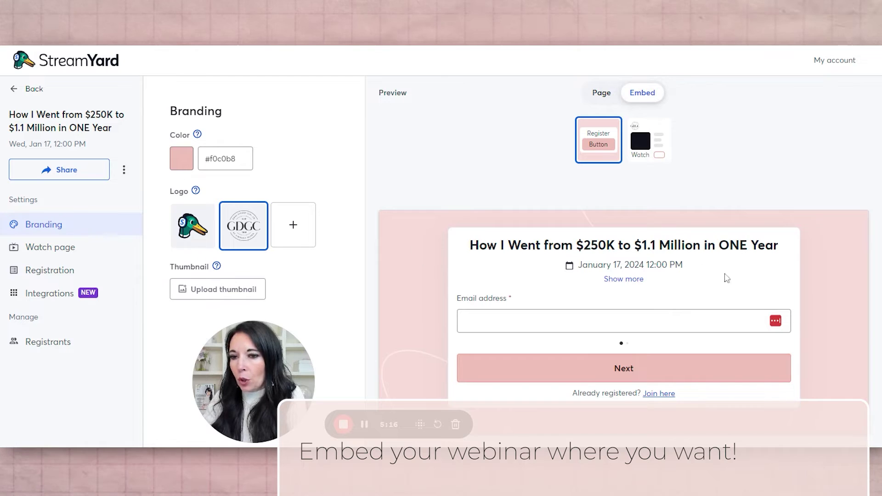
pyautogui.click(645, 145)
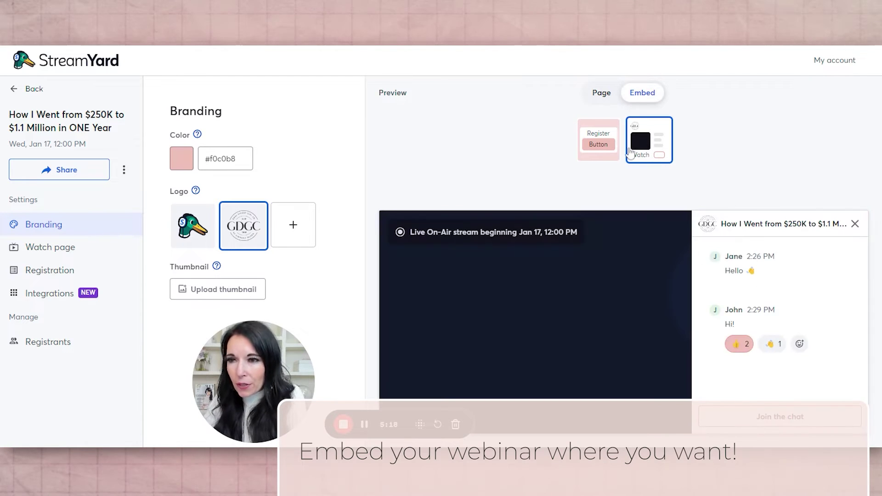
pyautogui.click(610, 127)
pyautogui.click(601, 94)
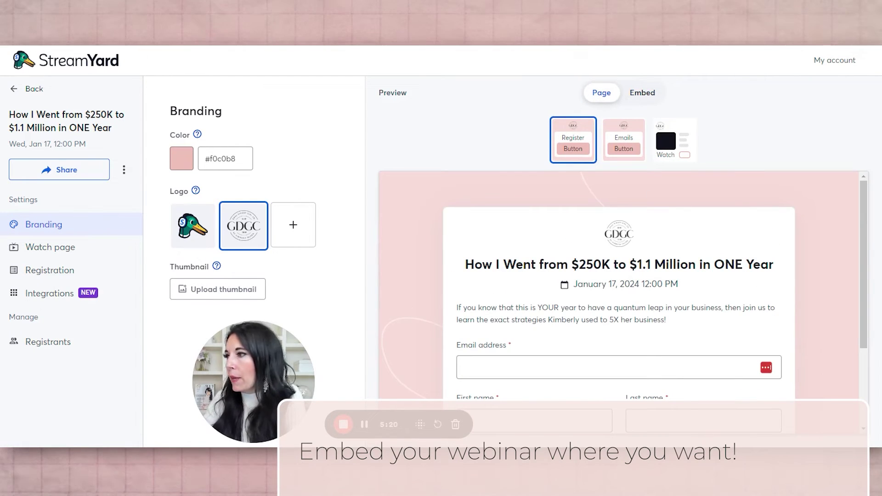
pyautogui.click(65, 258)
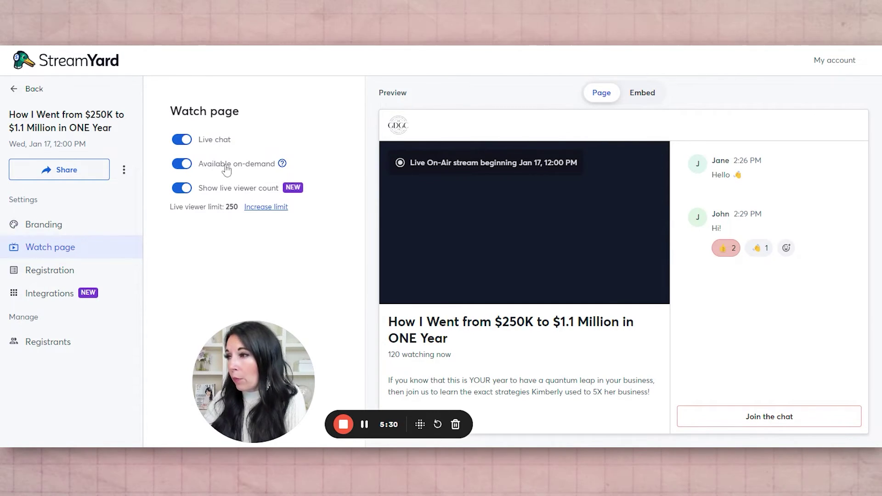
# Review the Registration settings and Zapier integration, then return to Streams and recordings.
pyautogui.click(50, 273)
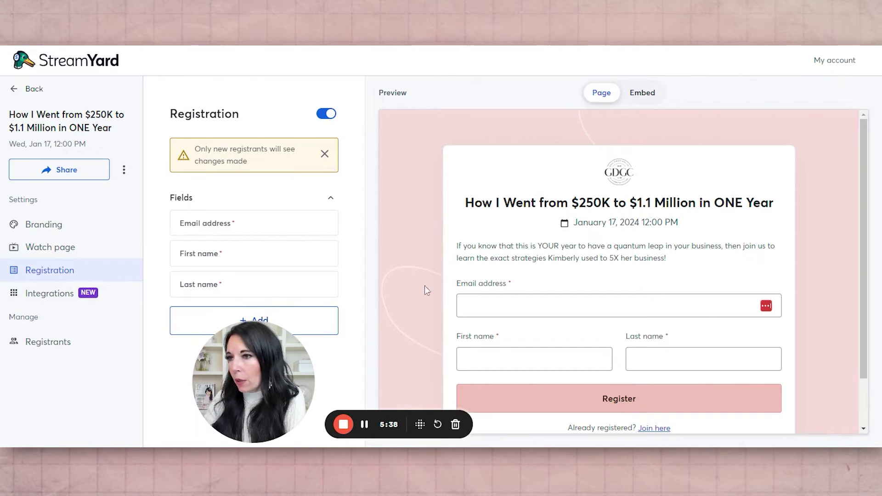
pyautogui.scroll(-1, 437, 290)
pyautogui.scroll(1, 414, 276)
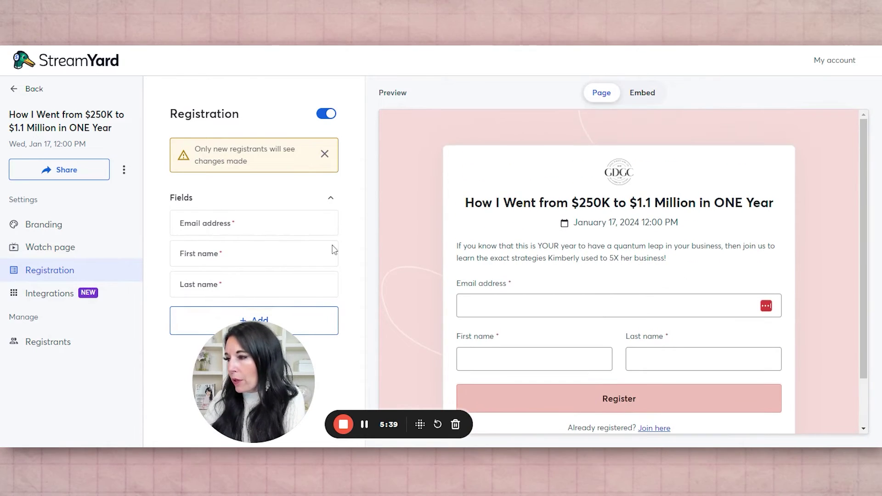
pyautogui.click(51, 295)
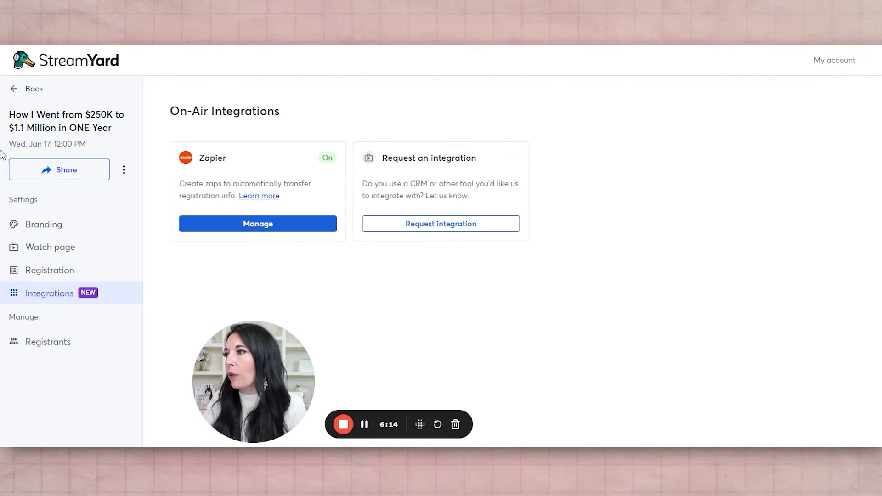
pyautogui.click(17, 90)
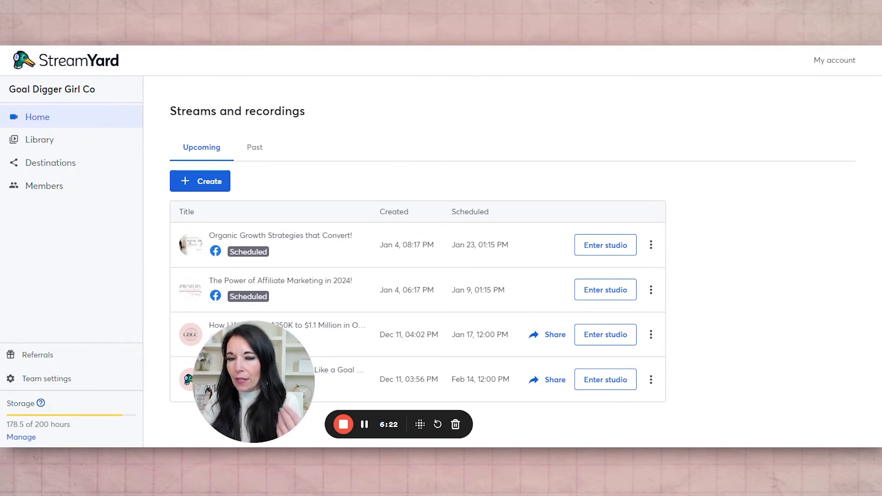
# List the Past recordings and show the options menu for the Dec 27 recording.
pyautogui.click(252, 147)
pyautogui.scroll(-2, 592, 256)
pyautogui.scroll(-3, 592, 256)
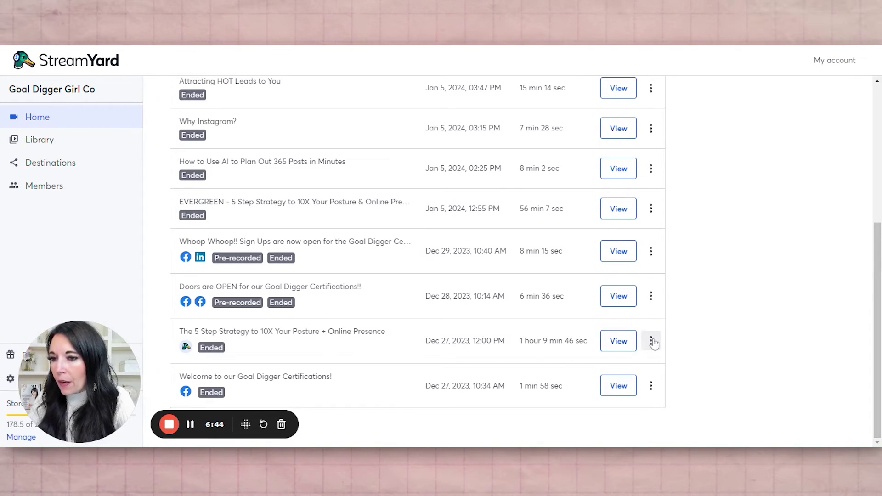
pyautogui.click(652, 341)
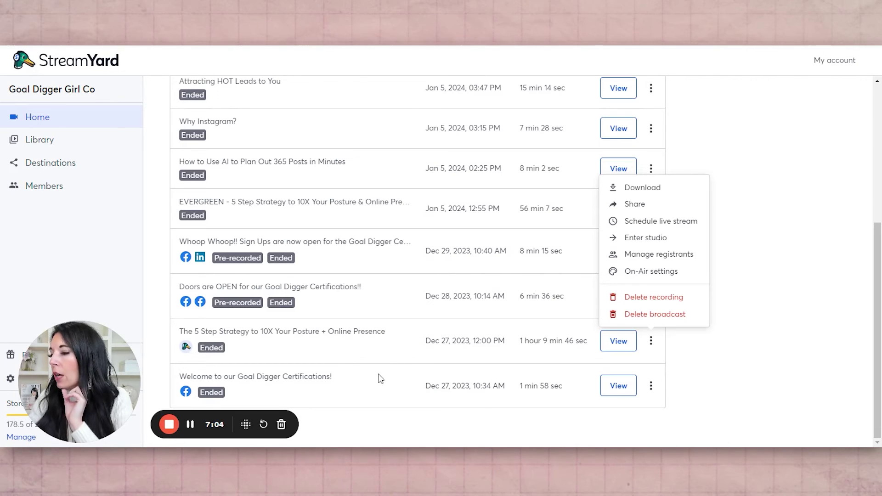
pyautogui.scroll(5, 327, 380)
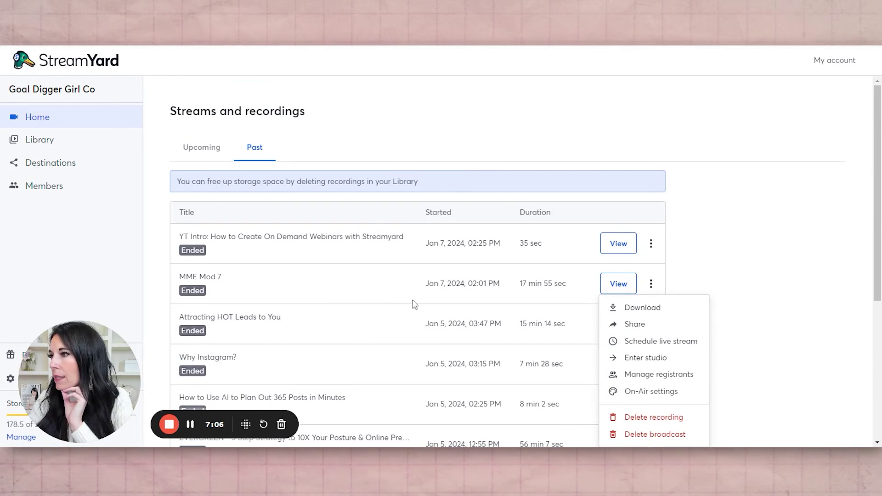